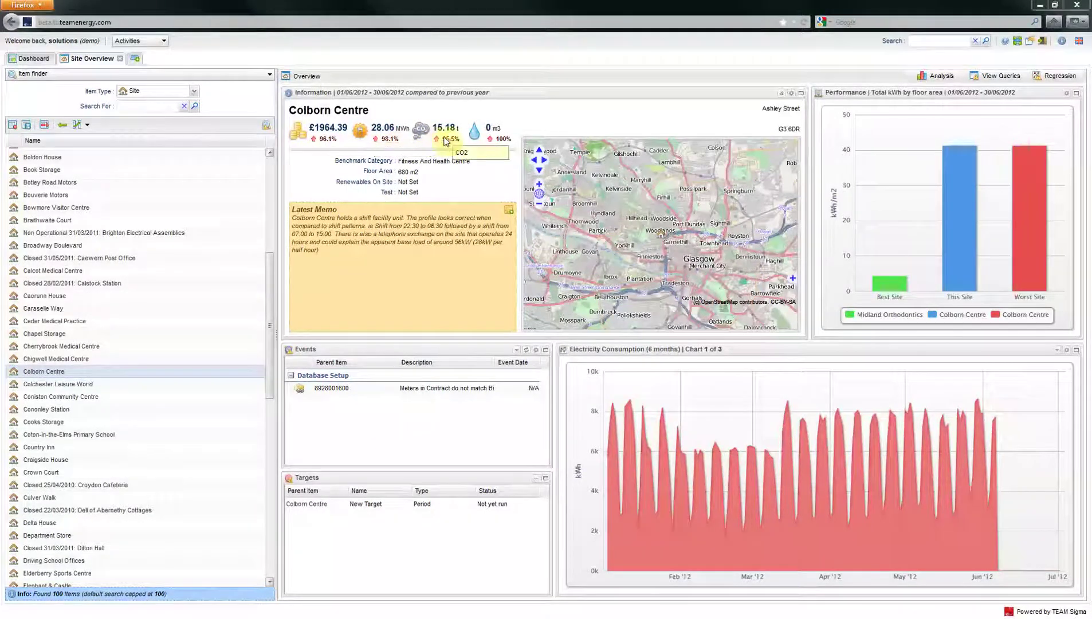
# - Set the Information widget to Last Complete Month with overview image If Available
pyautogui.click(474, 132)
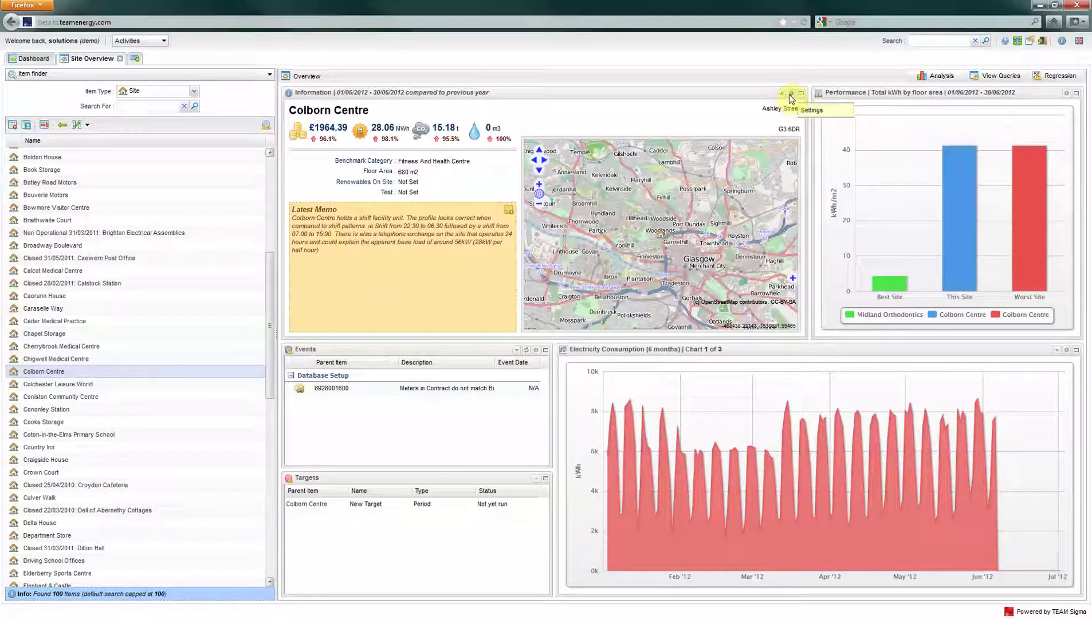
pyautogui.click(790, 93)
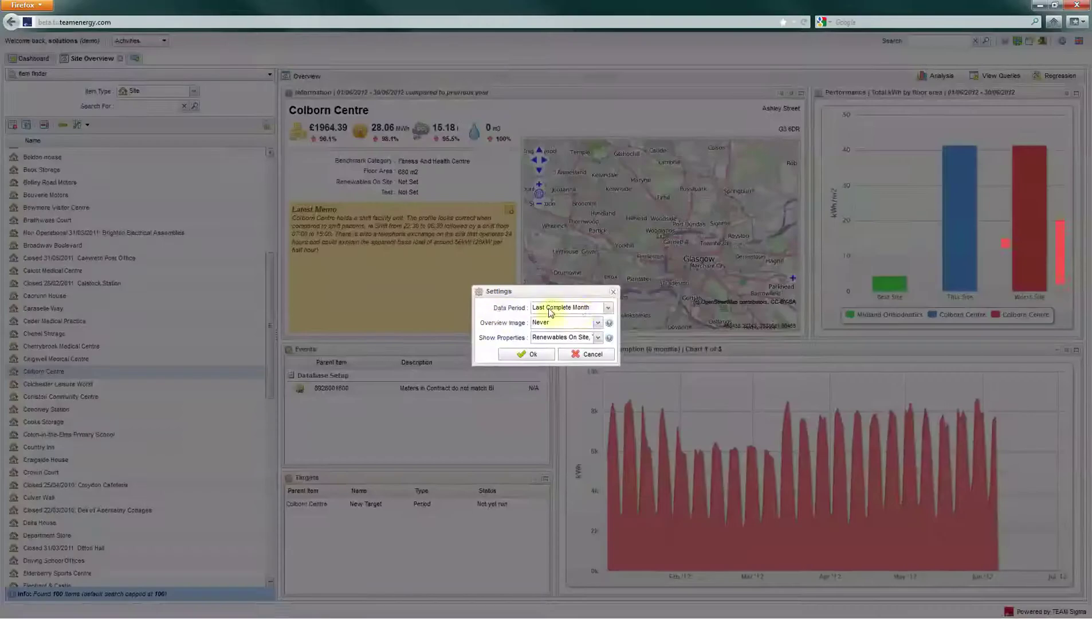
pyautogui.click(579, 307)
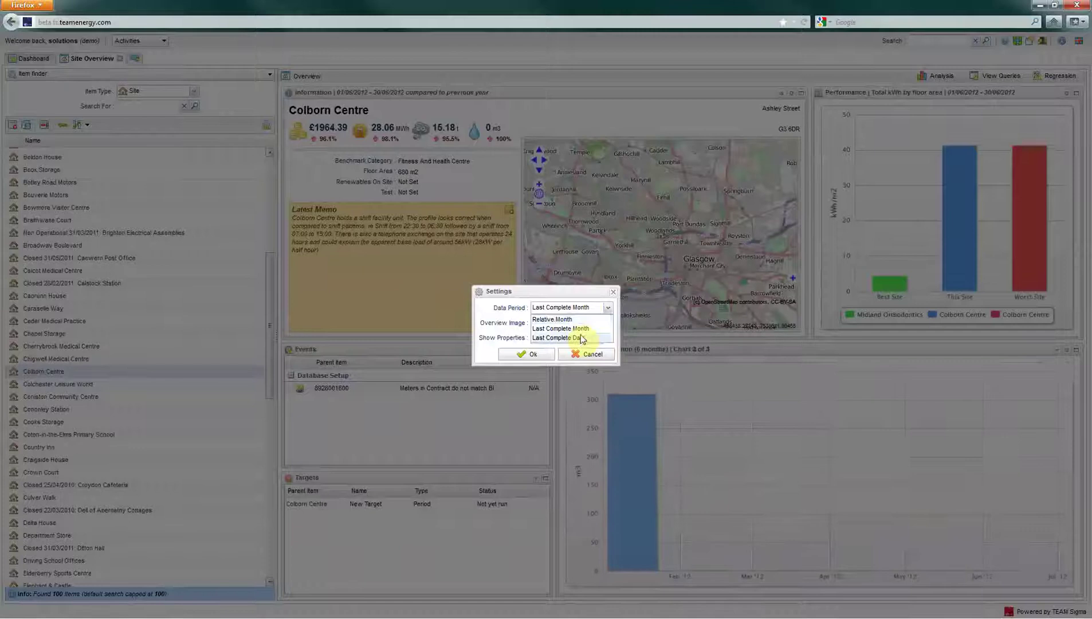
pyautogui.click(516, 306)
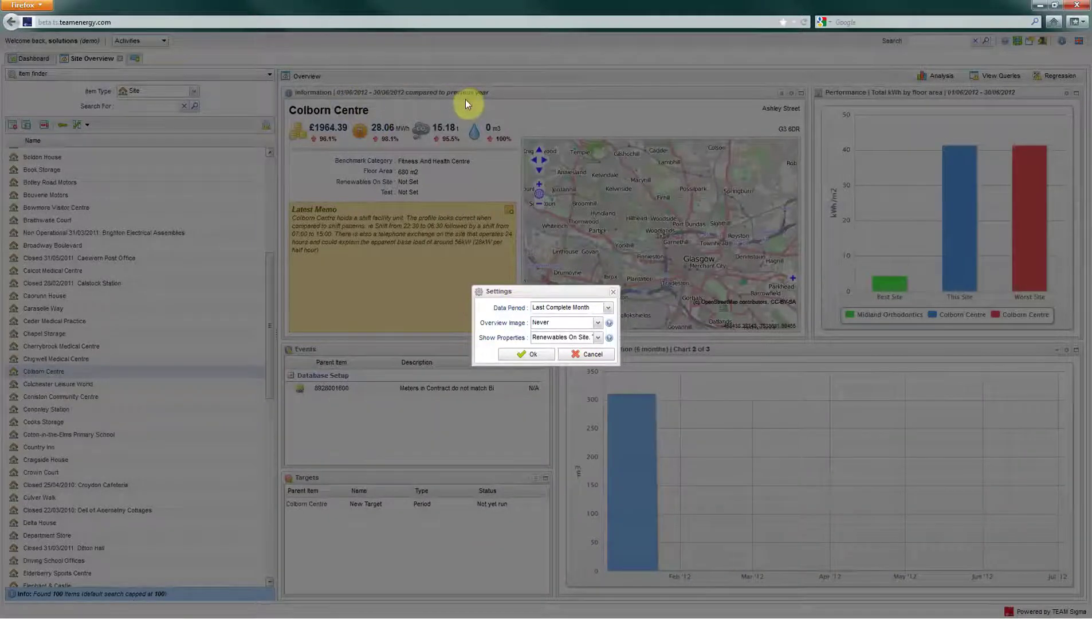
pyautogui.click(542, 322)
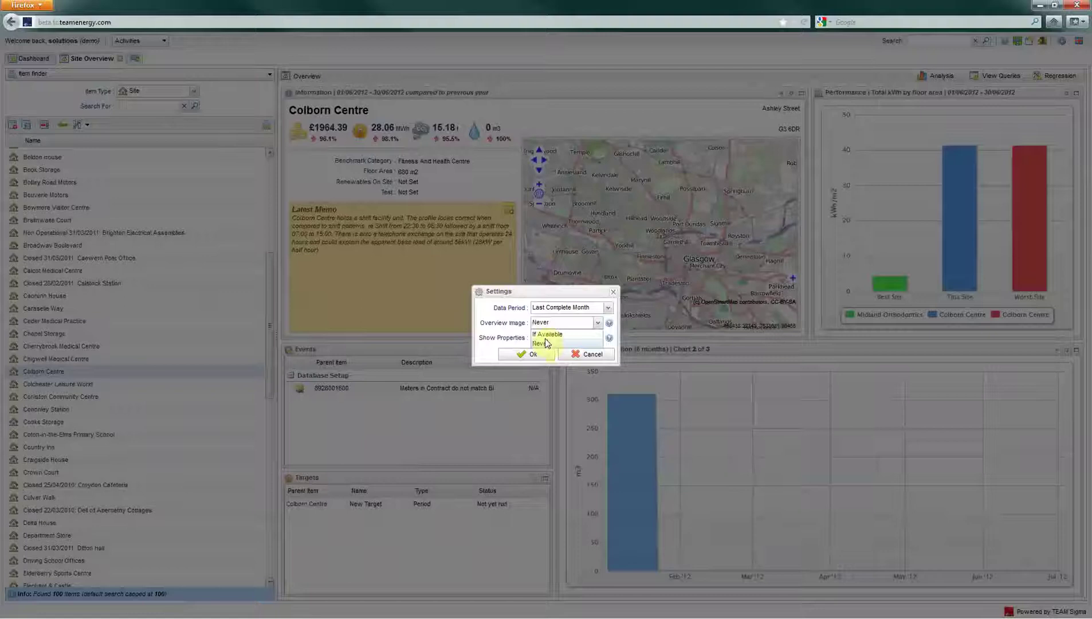
pyautogui.click(547, 335)
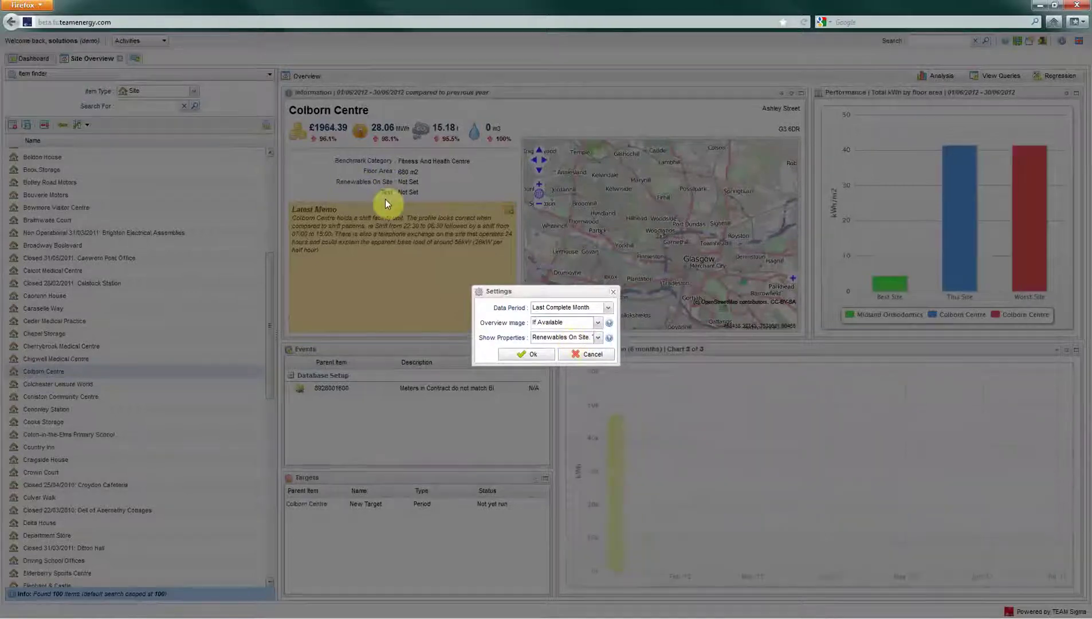
pyautogui.click(537, 354)
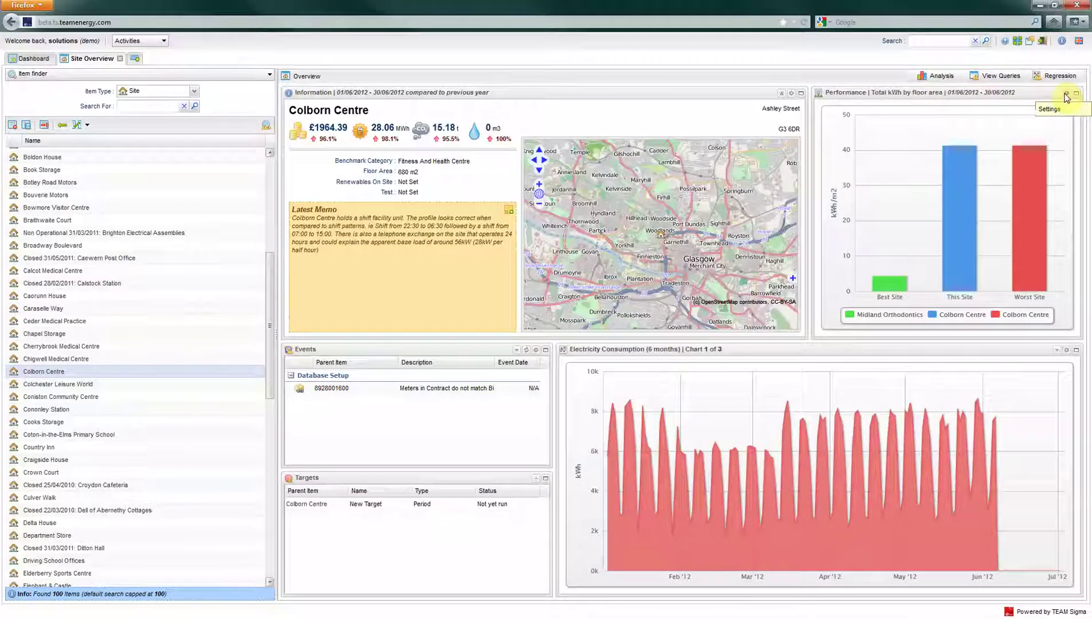
pyautogui.click(1016, 190)
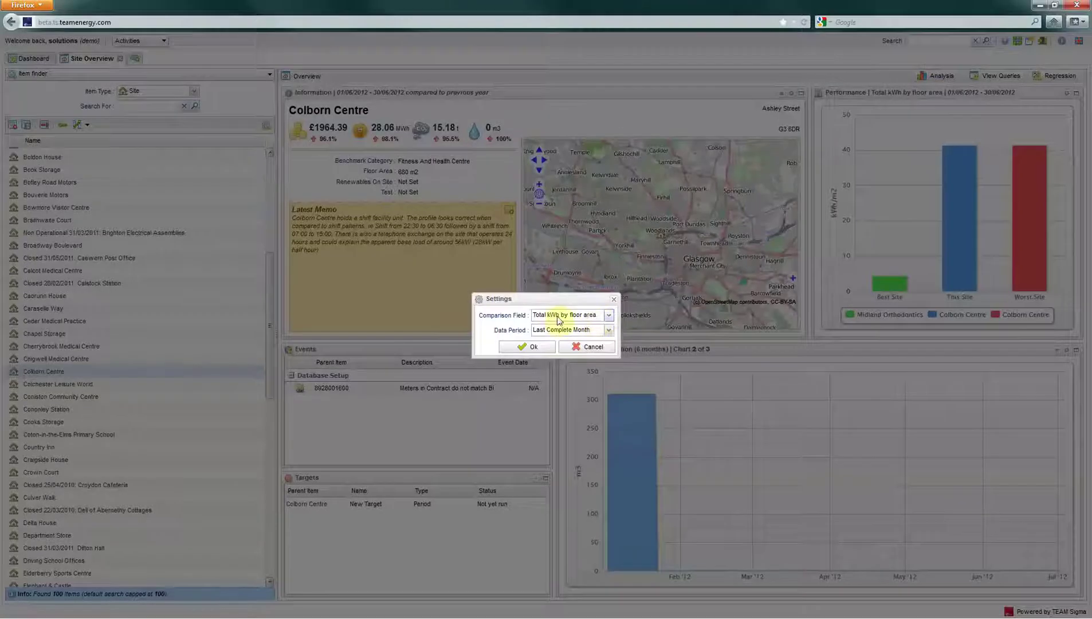
pyautogui.click(594, 321)
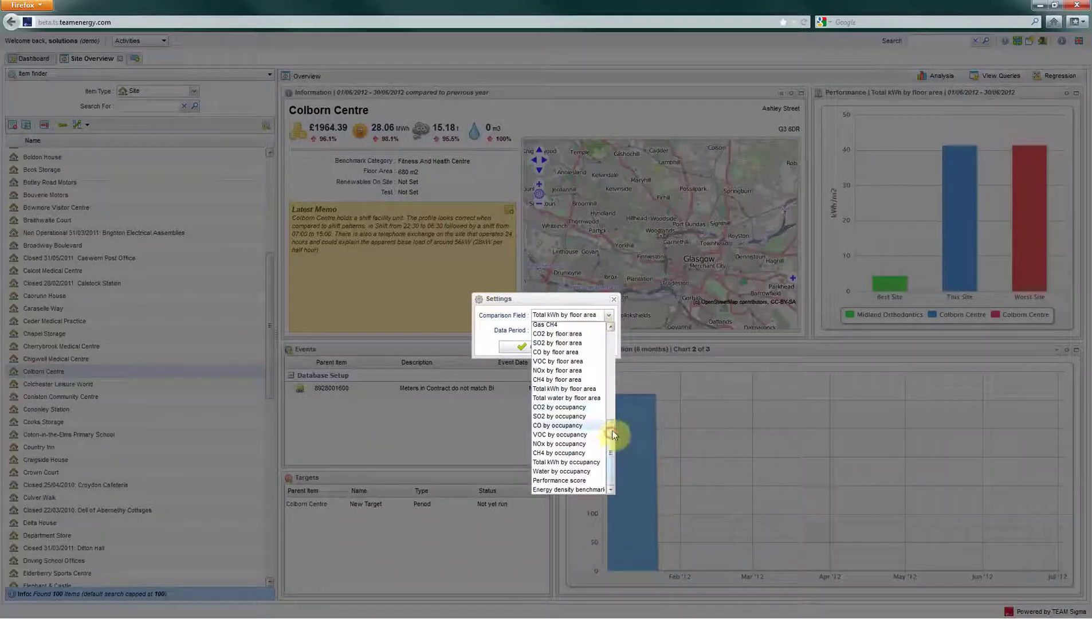
pyautogui.moveTo(611, 430); pyautogui.dragTo(615, 324)
pyautogui.scroll(1, 615, 324)
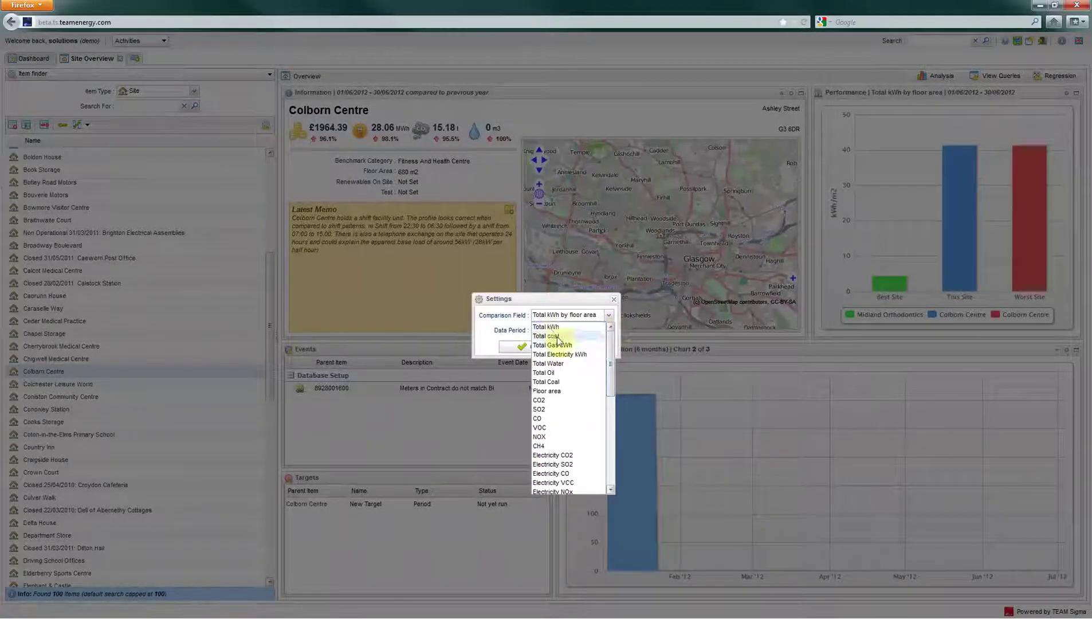
pyautogui.click(504, 326)
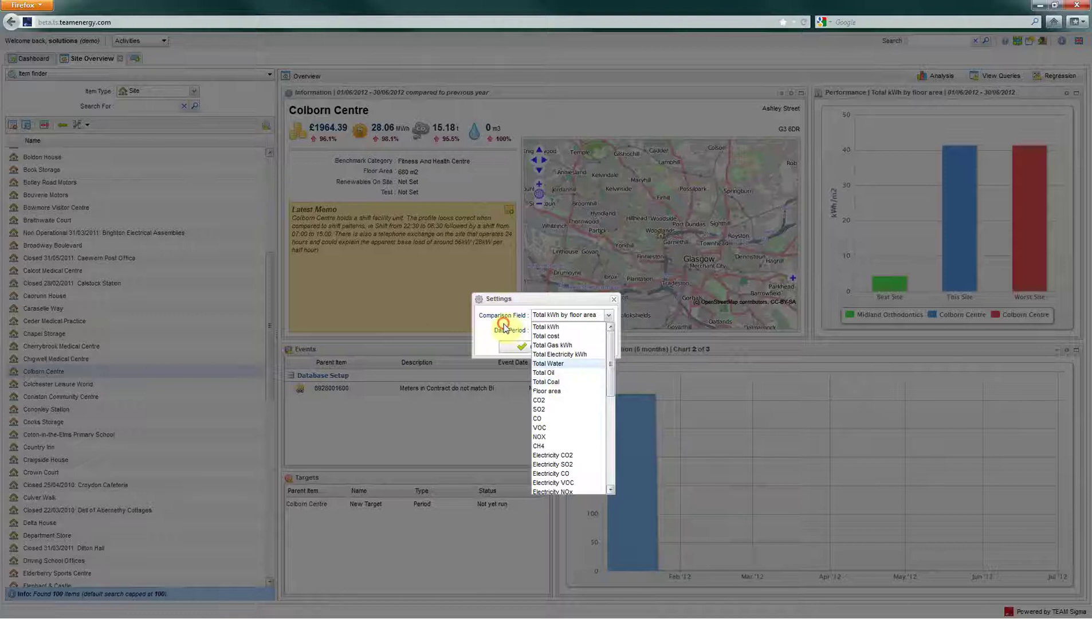
pyautogui.click(564, 332)
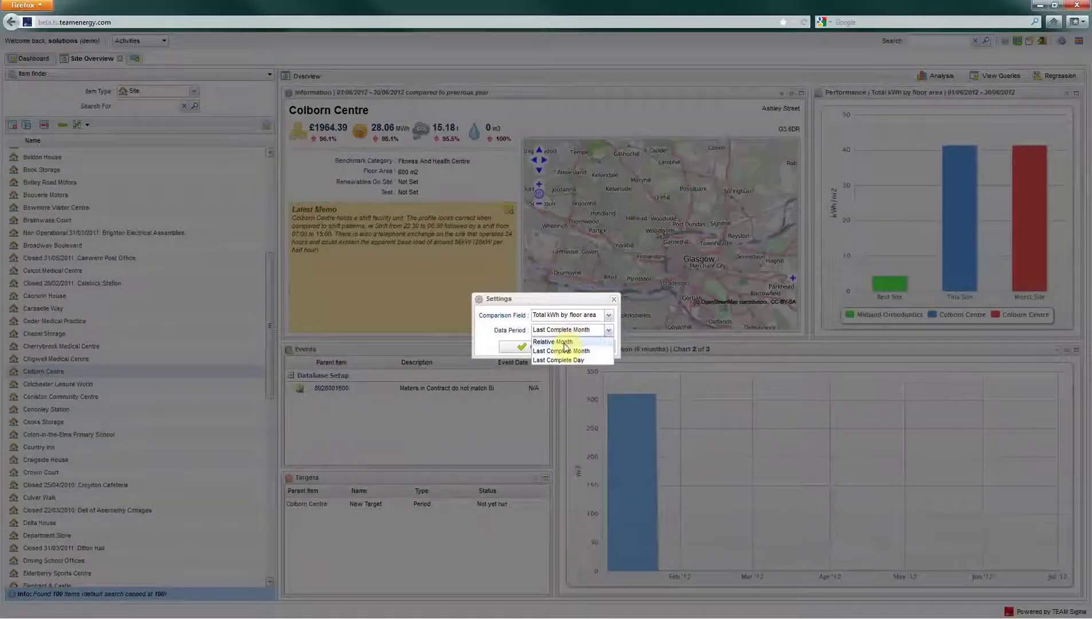
pyautogui.click(515, 322)
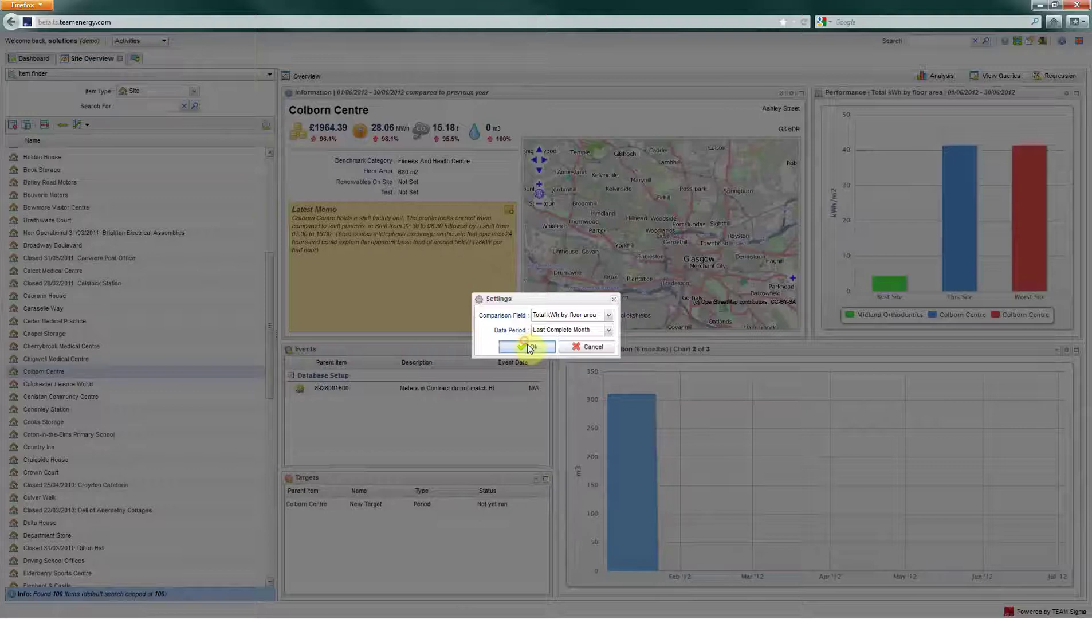
pyautogui.click(527, 347)
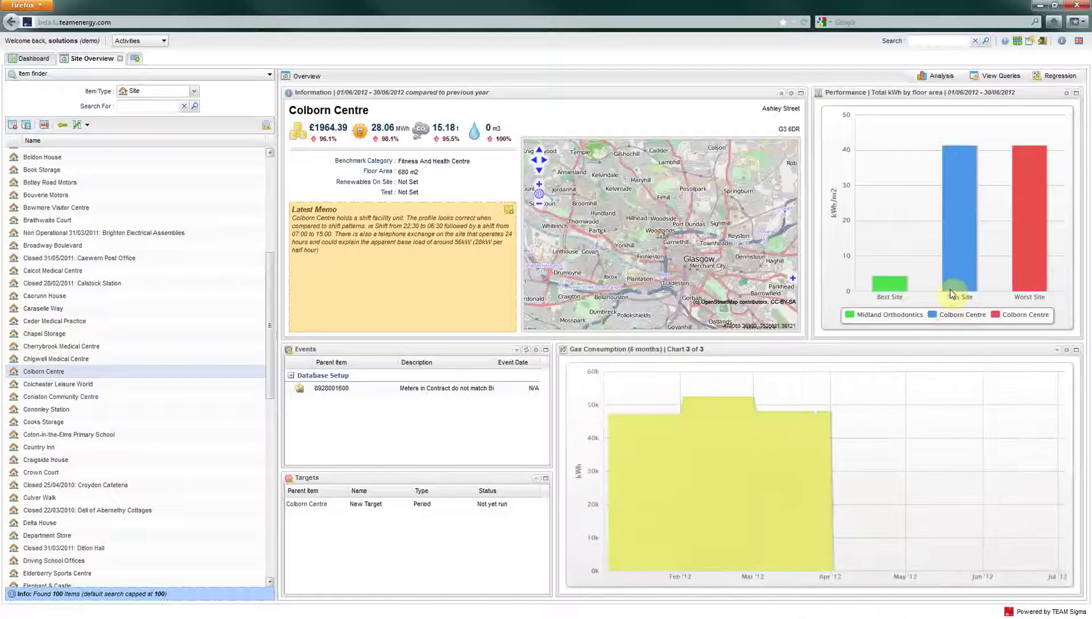
pyautogui.moveTo(949, 289)
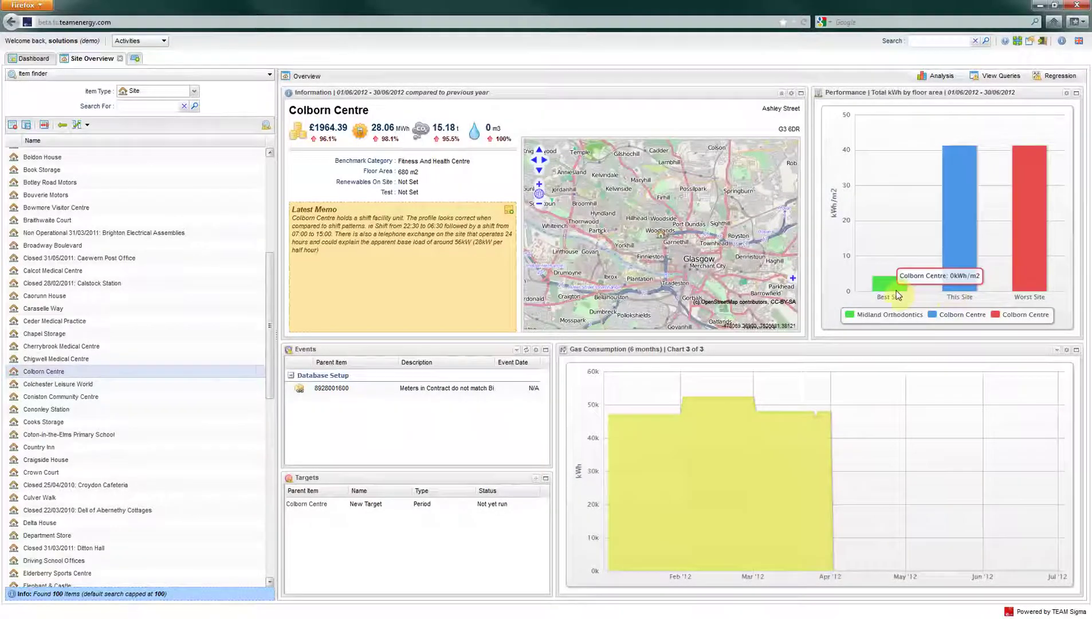
pyautogui.moveTo(1024, 283)
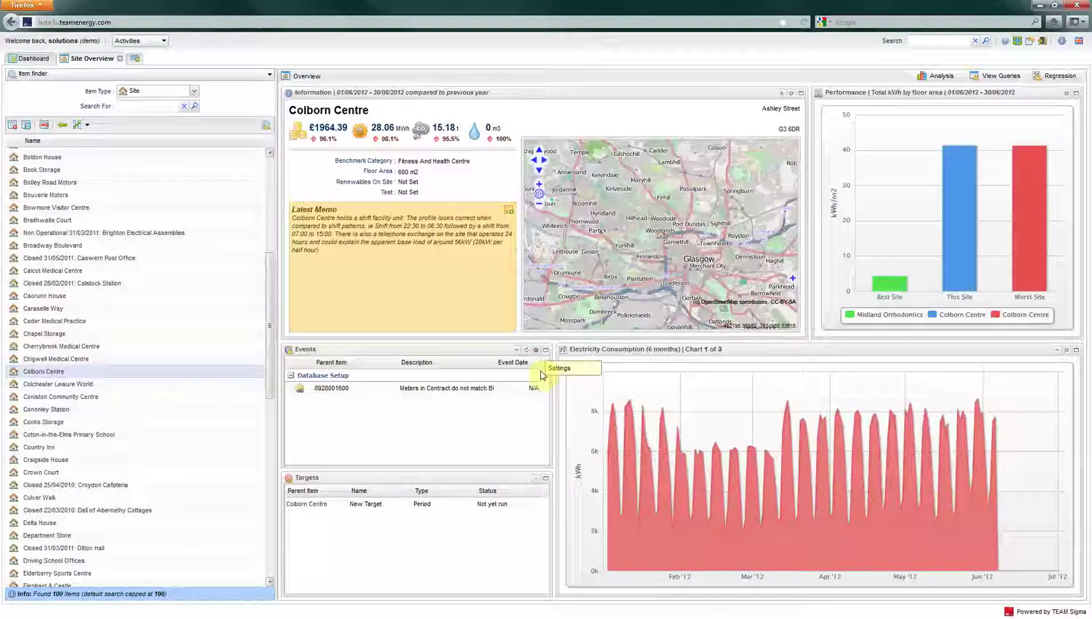
# - Give the Events widget a one-month overview period ending 2 Jul 2012, event types unchanged
pyautogui.click(536, 349)
pyautogui.click(559, 273)
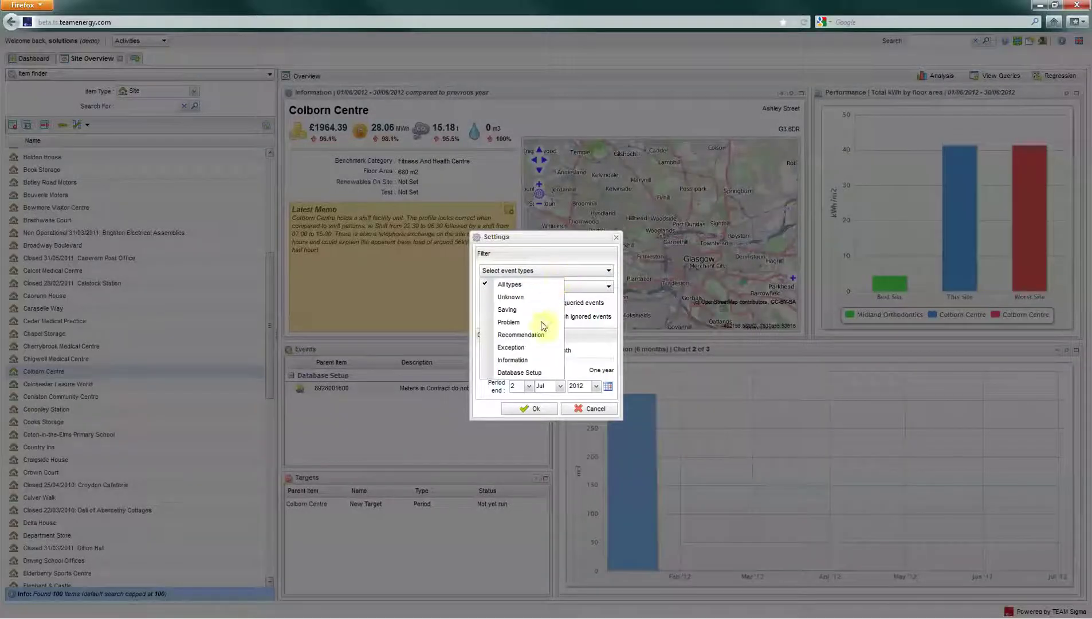
pyautogui.click(544, 272)
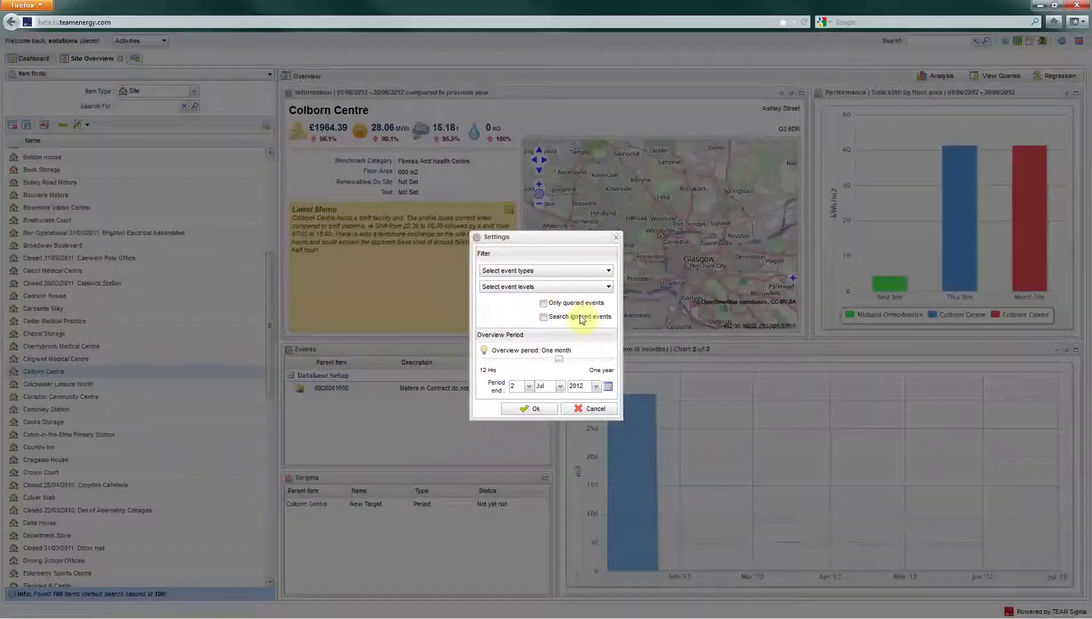
pyautogui.moveTo(558, 358)
pyautogui.mouseDown()
pyautogui.moveTo(537, 362)
pyautogui.moveTo(575, 360)
pyautogui.moveTo(563, 363)
pyautogui.mouseUp()
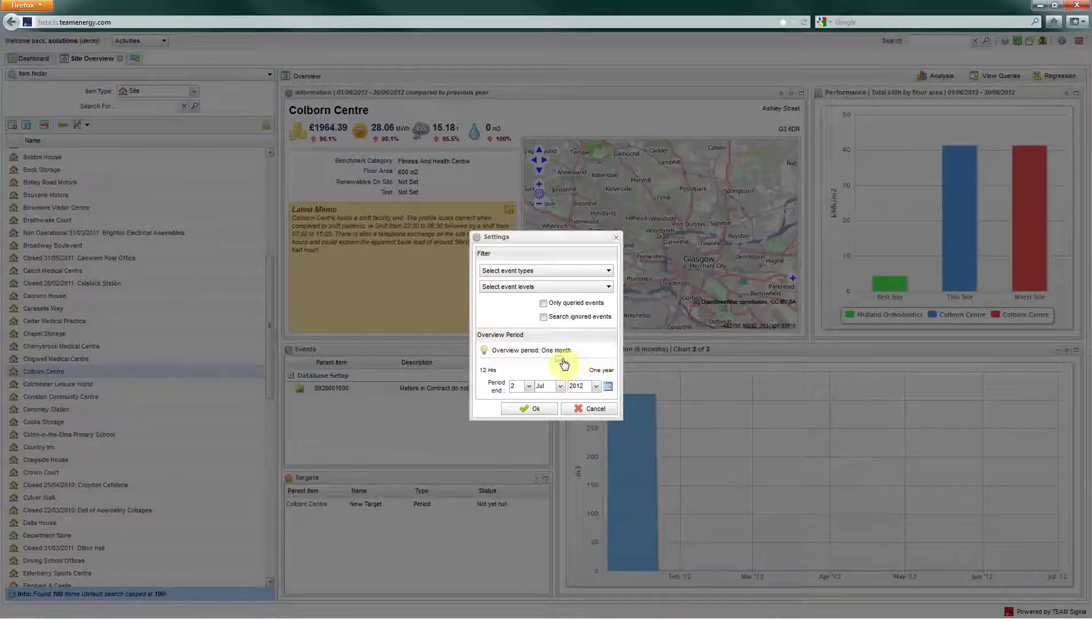
pyautogui.click(541, 407)
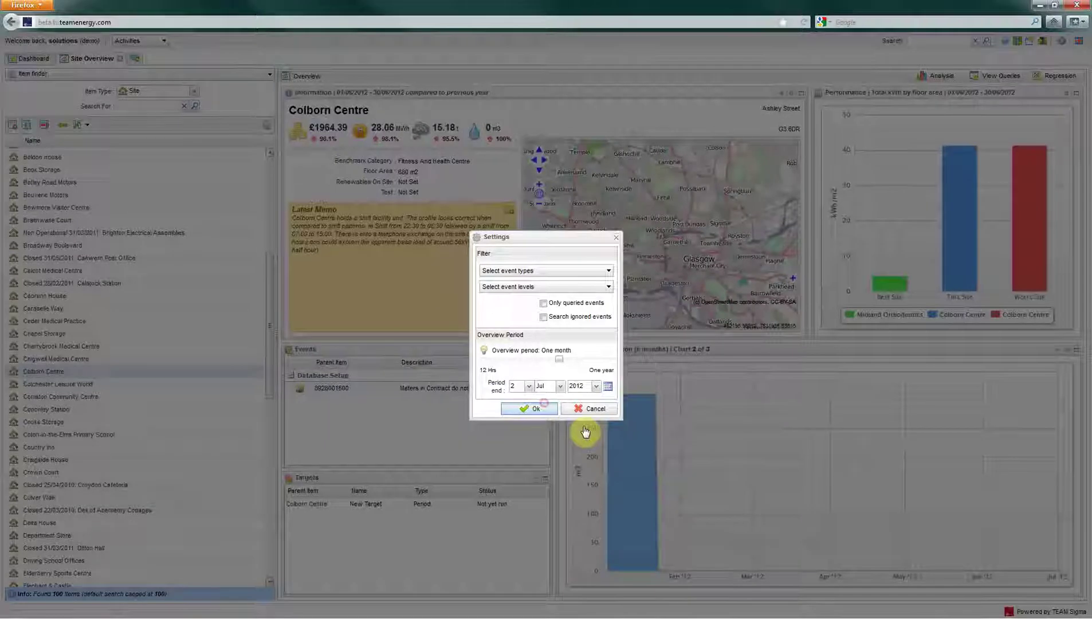
# - Review the meter event's available actions, then select the New Target entry in Targets
pyautogui.rightClick(444, 388)
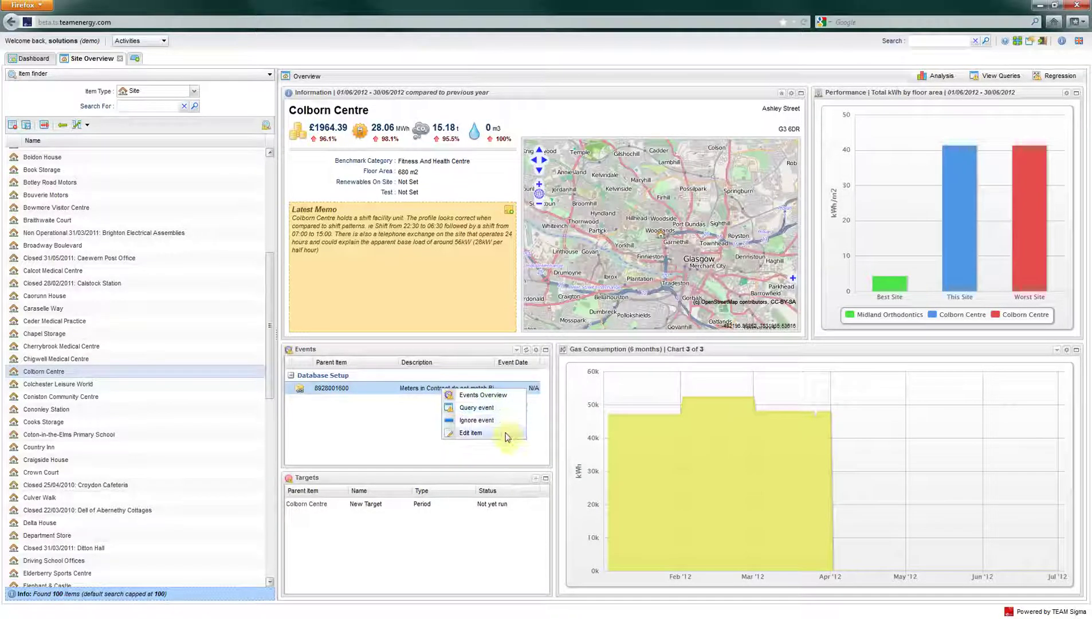
pyautogui.click(326, 389)
pyautogui.click(338, 506)
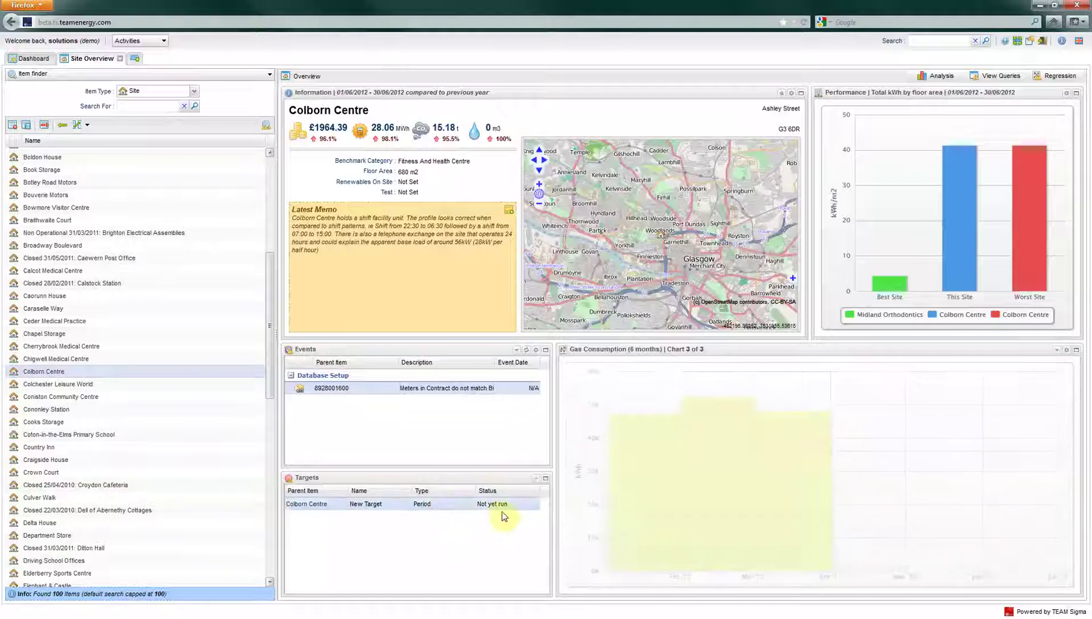
pyautogui.click(533, 480)
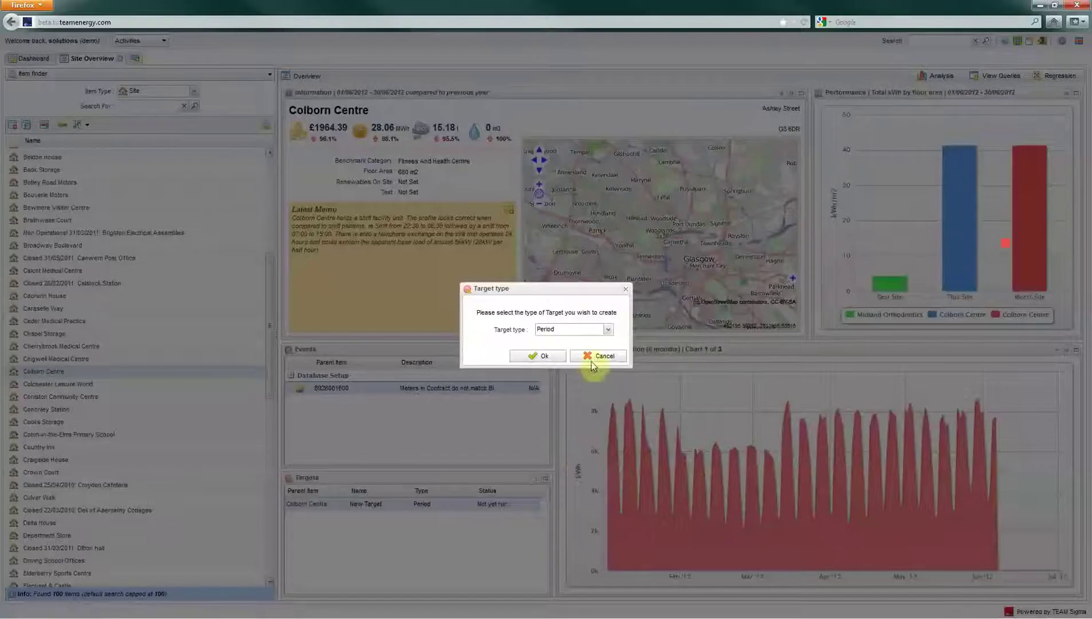
pyautogui.click(610, 332)
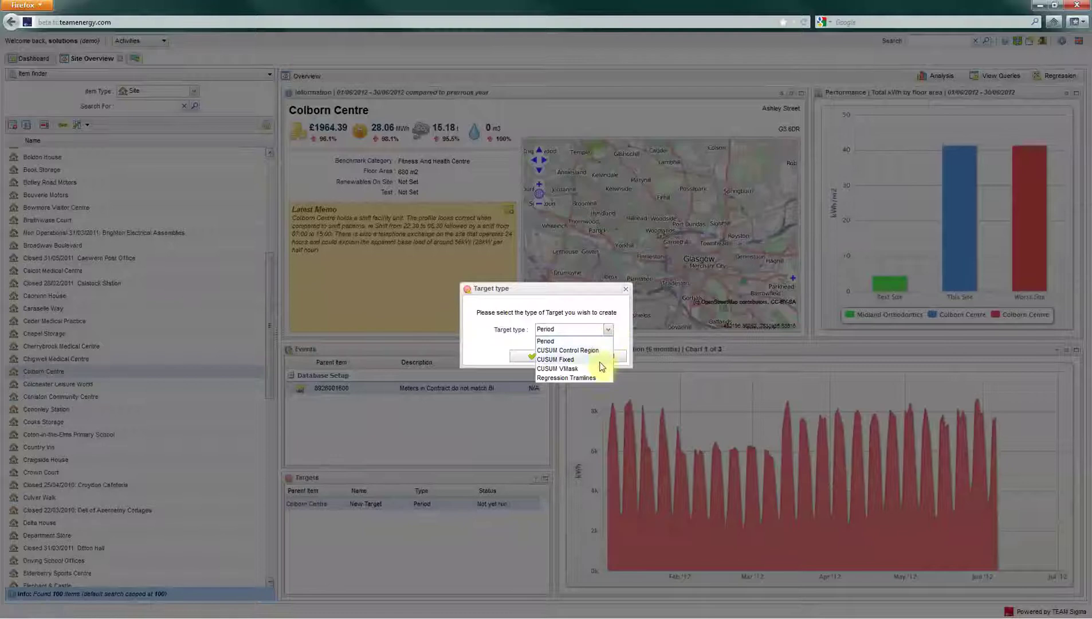
pyautogui.click(607, 312)
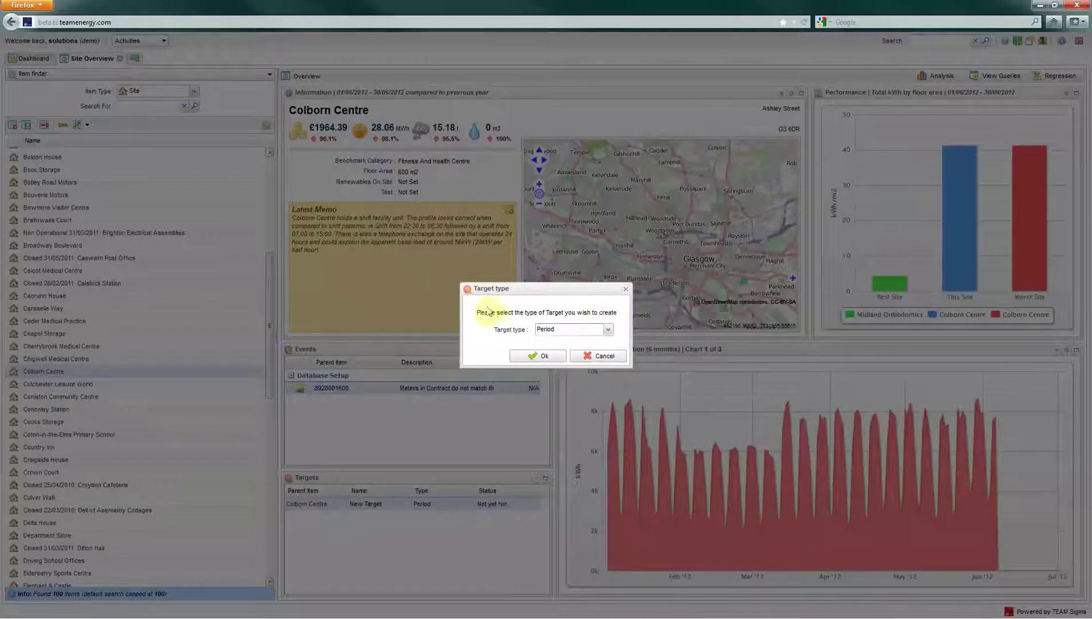
pyautogui.click(539, 356)
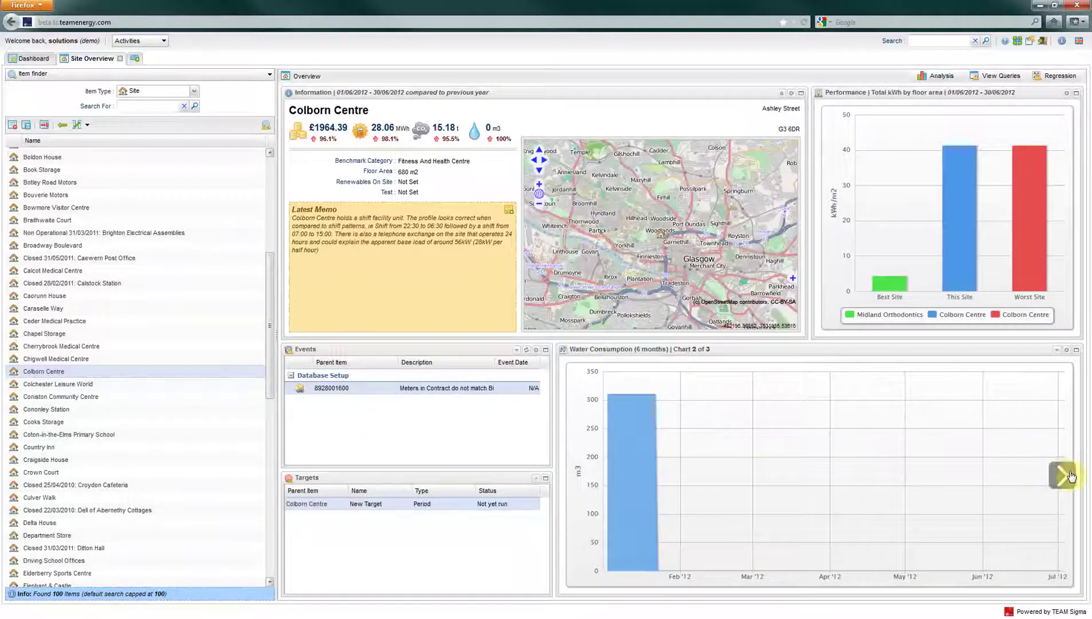
# - View the gas chart, return to electricity, and raise electric data from 6 to 8 months
pyautogui.click(1064, 476)
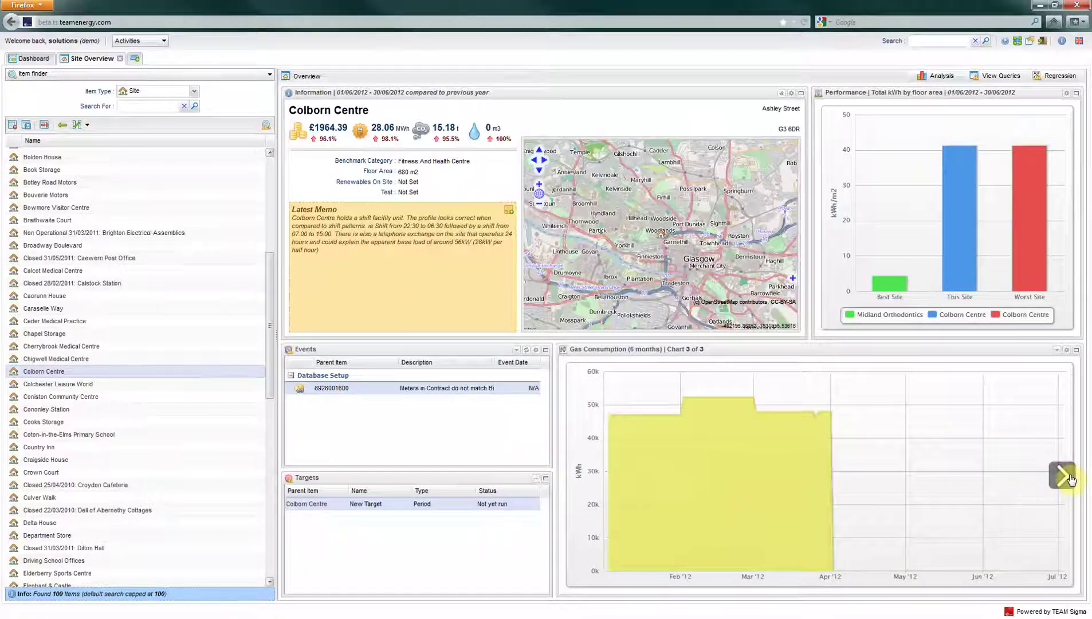
pyautogui.click(1067, 478)
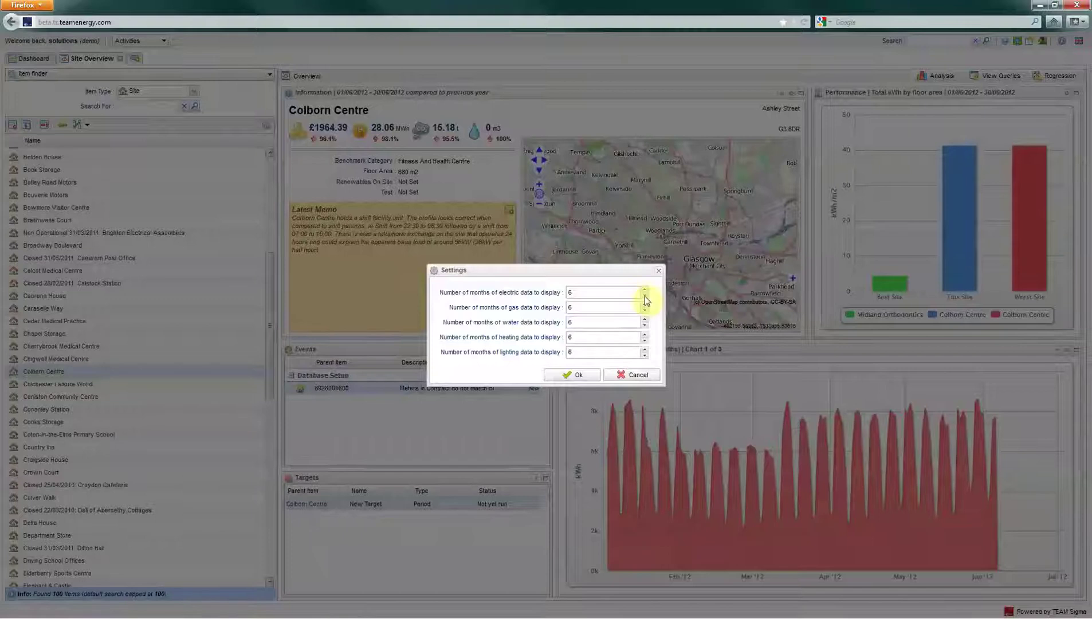
pyautogui.click(644, 290)
pyautogui.click(644, 289)
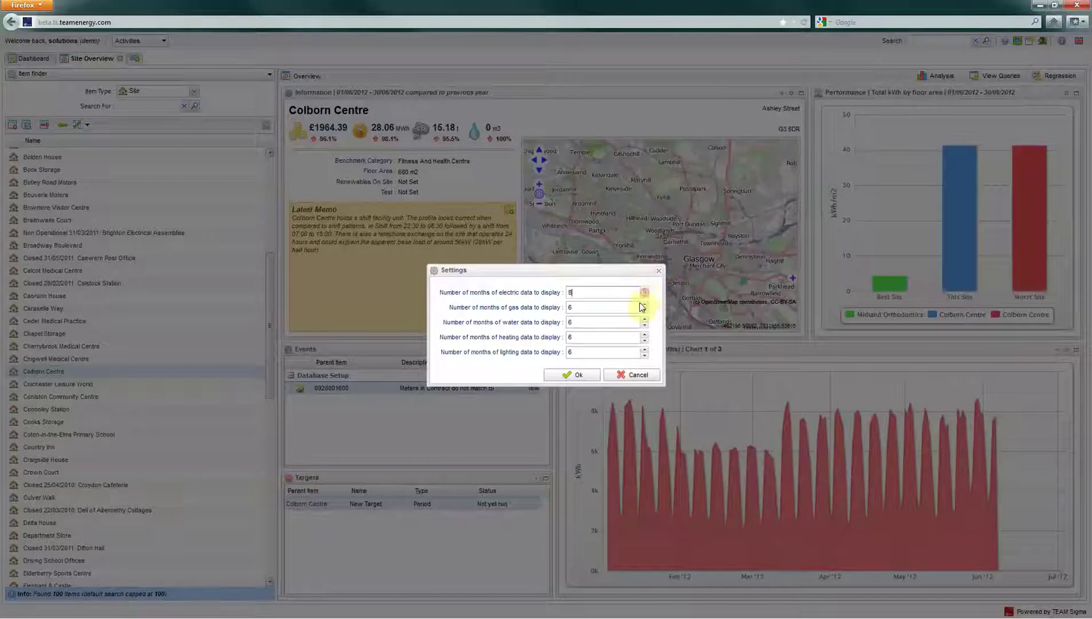
pyautogui.click(577, 375)
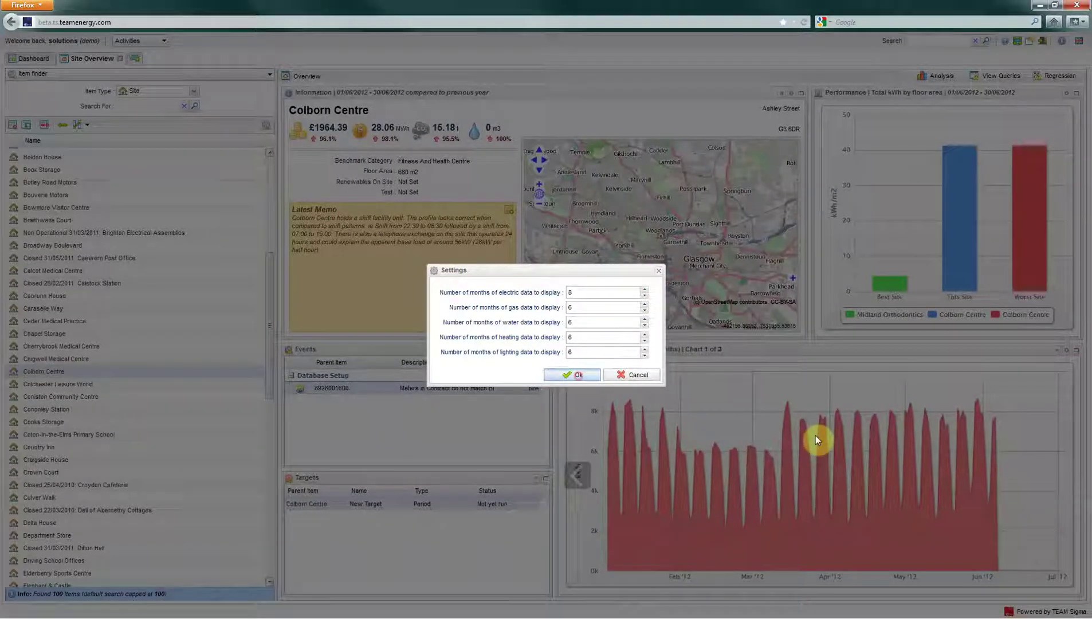